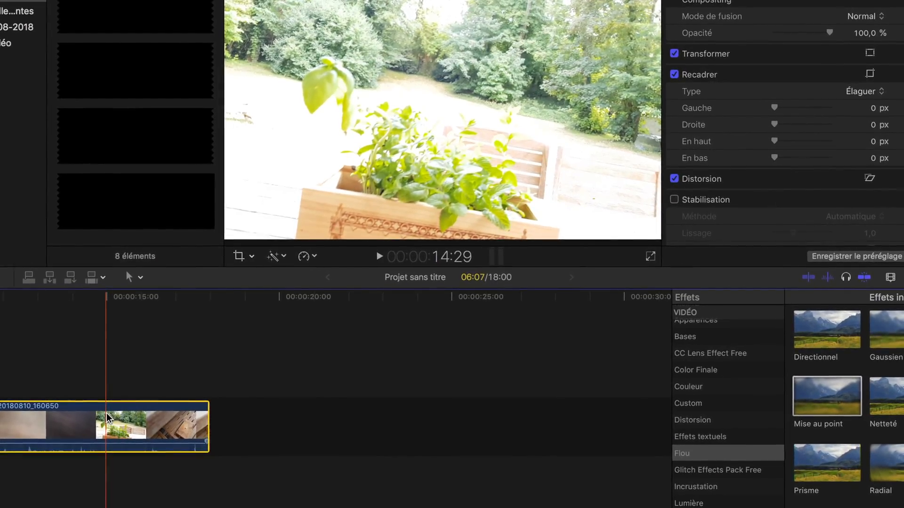
Split the playback speed of clip 20180810_160650 into three segments at 14:29 and 15:28
key(shift+b)
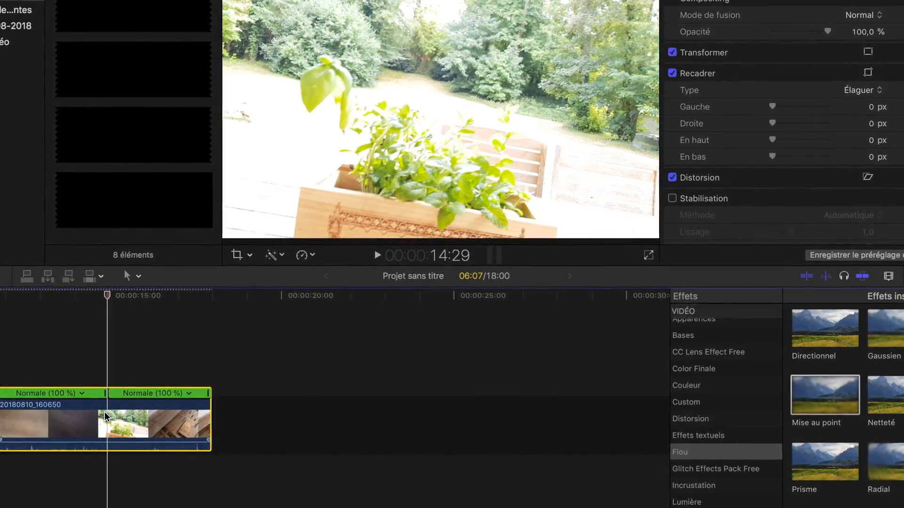
click(136, 410)
key(shift+b)
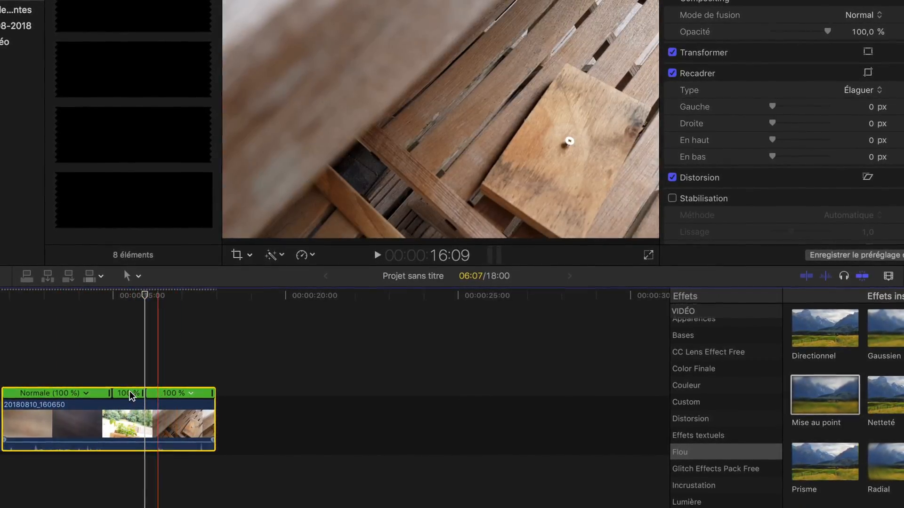
Speed up the first segment of clip 20180810_160650 to the fast 20x preset
click(85, 393)
mouse_move(103, 419)
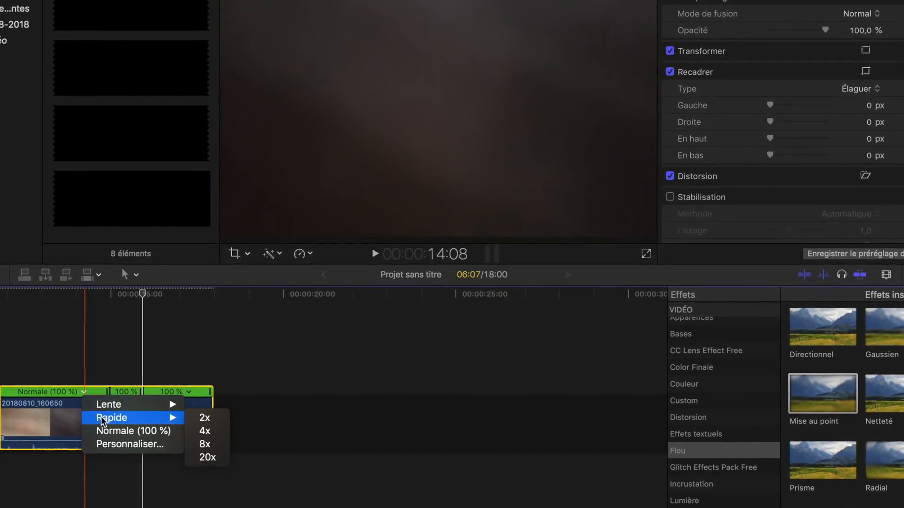
click(80, 391)
click(81, 393)
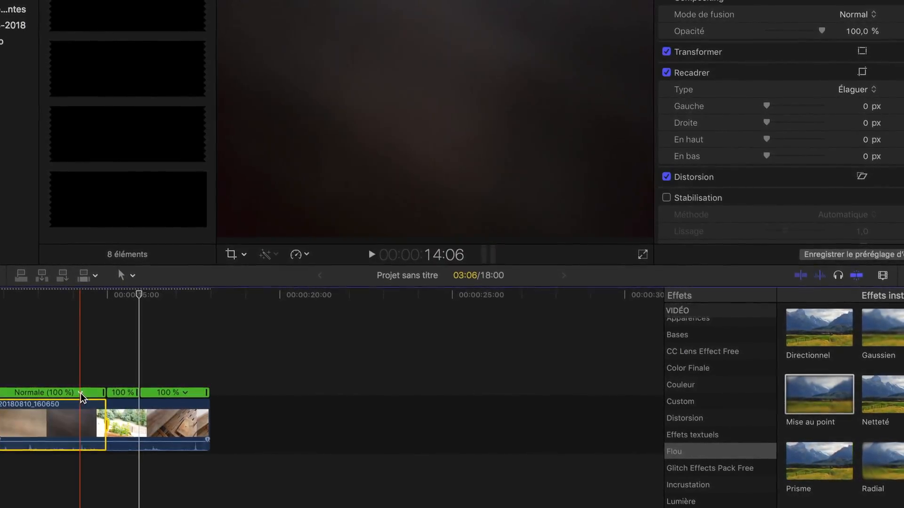
click(90, 397)
mouse_move(111, 424)
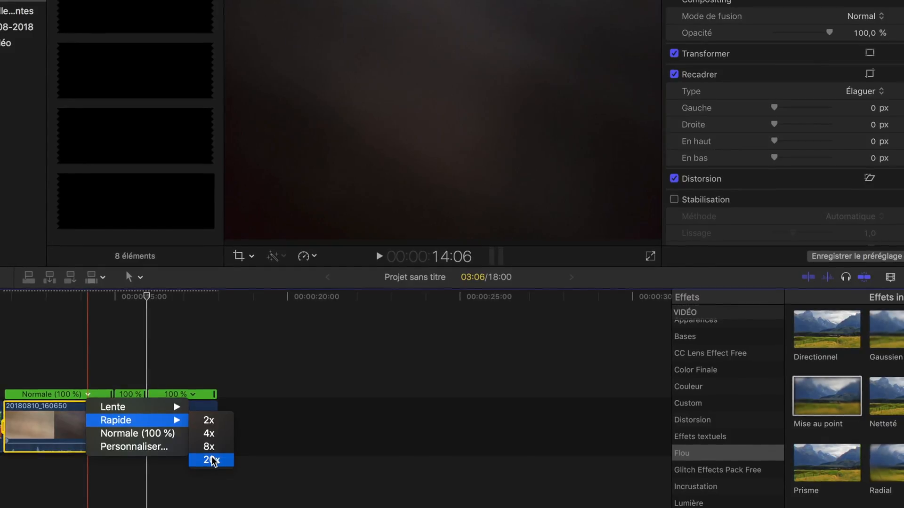
click(210, 459)
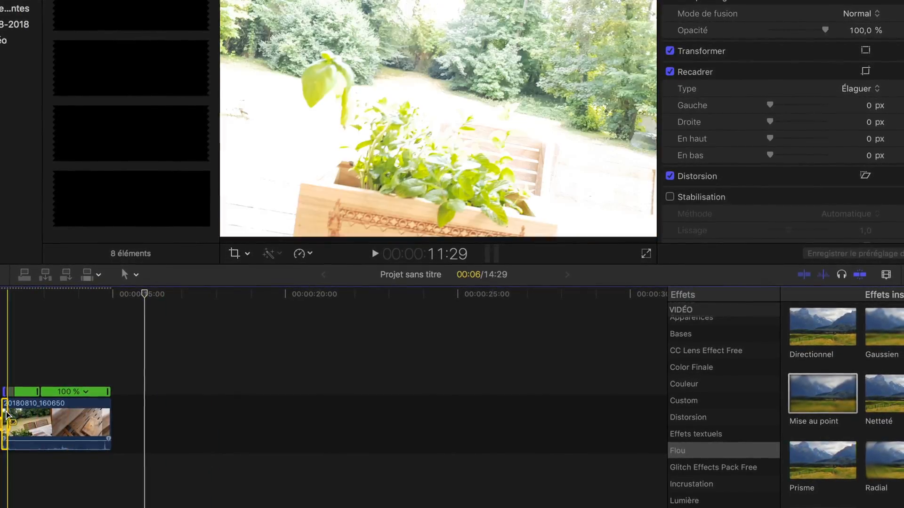
Slow the middle speed segment of clip 20180810_160650 to 50 %
key(super+plus)
key(super+plus)
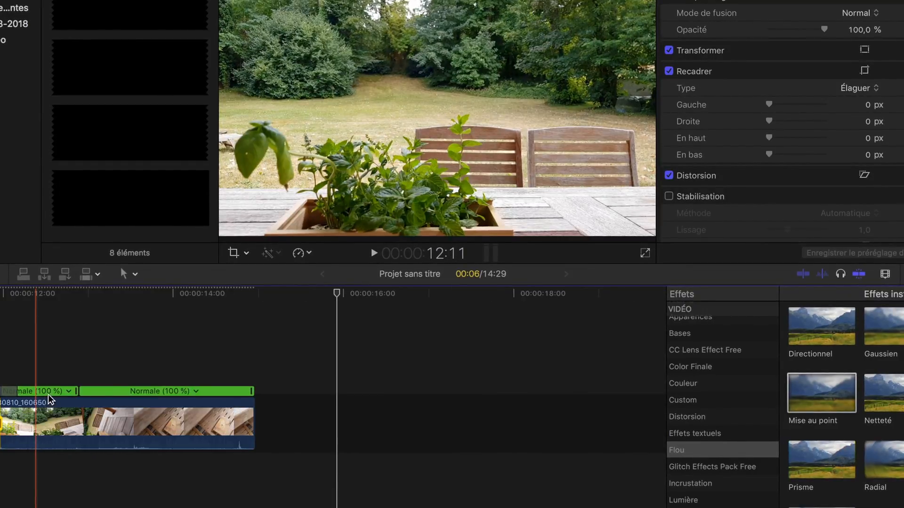
click(69, 390)
mouse_move(90, 402)
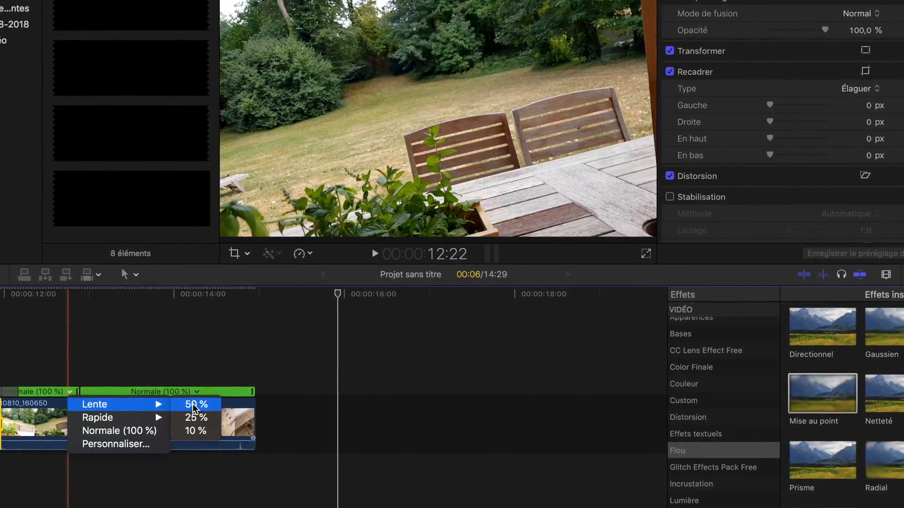
click(193, 404)
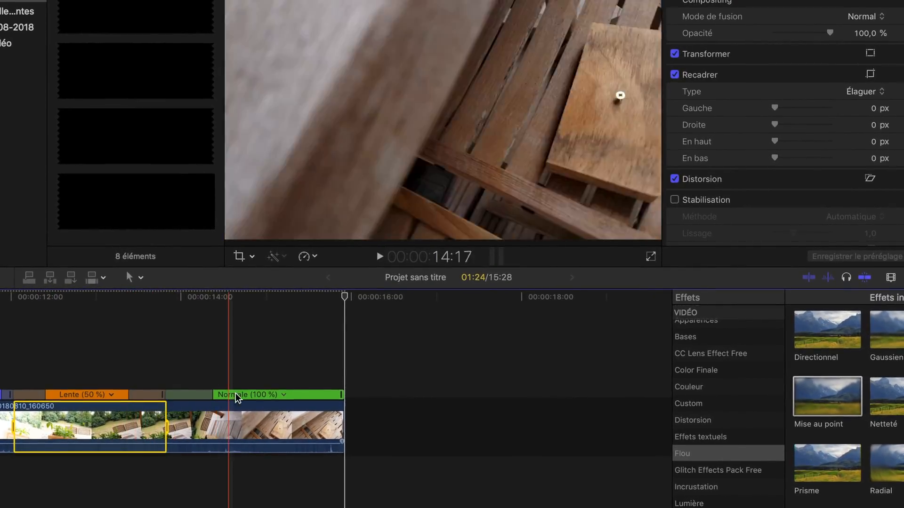
Speed up the last segment of clip 20180810_160650 to 20x and deselect the clip
click(282, 395)
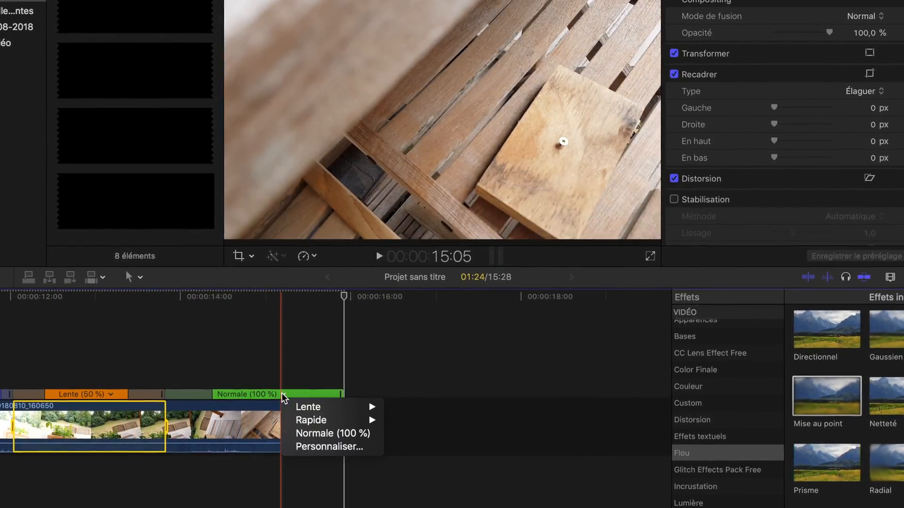
mouse_move(312, 420)
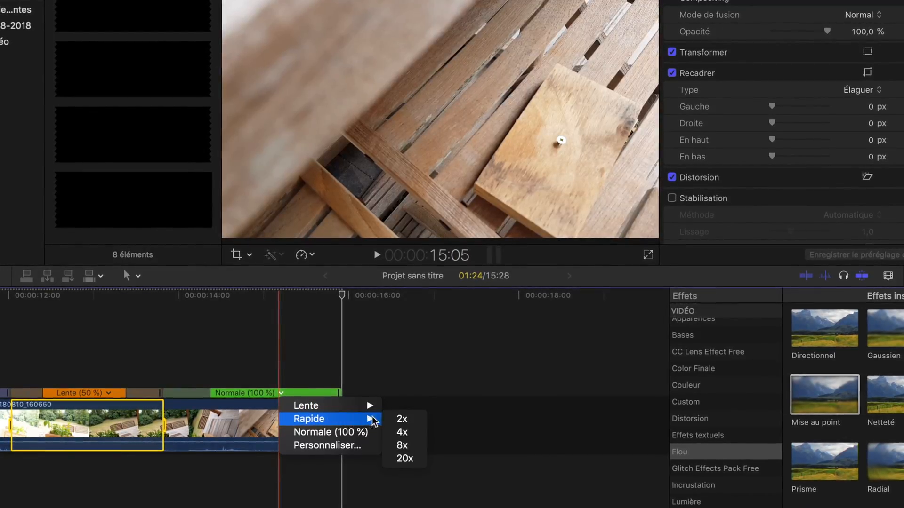
click(404, 458)
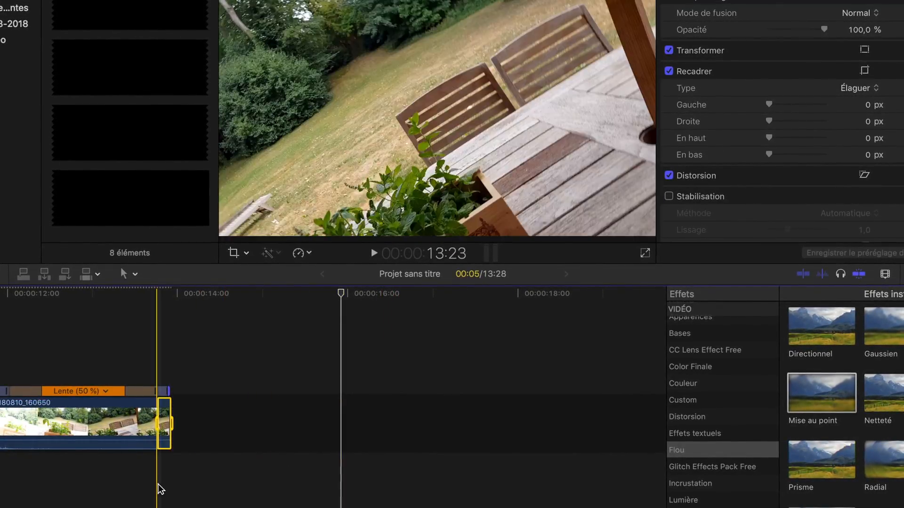
click(0, 484)
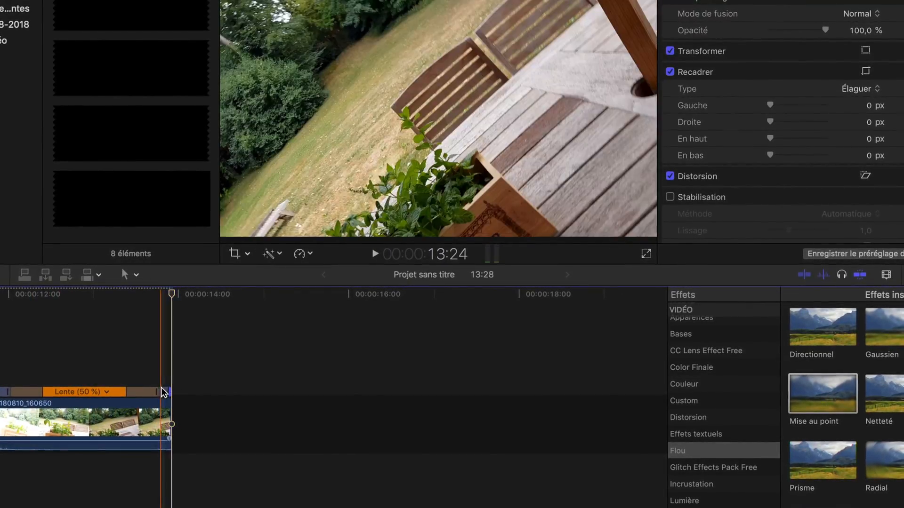
Shorten the last speed segment slightly by retiming its end and play back the retimed clip
key(super+plus)
key(super+plus)
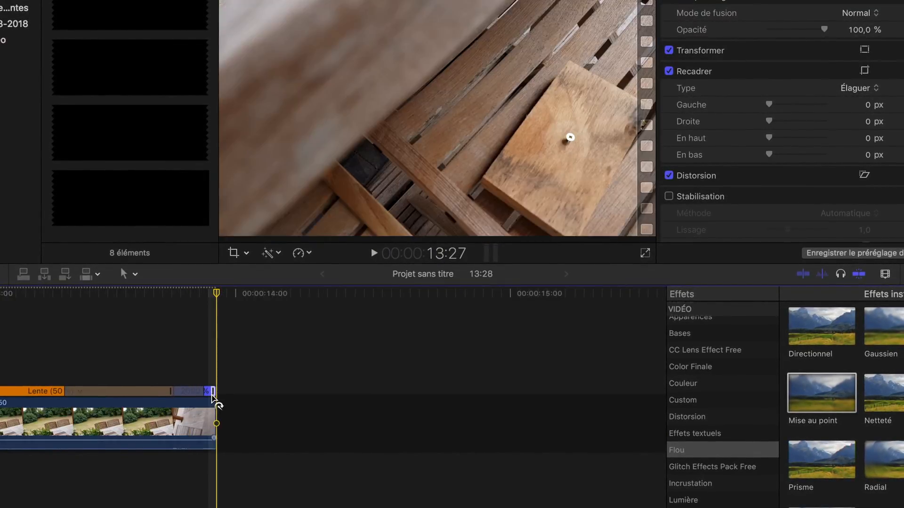
drag(213, 392, 205, 396)
scroll(205, 396, left, 10)
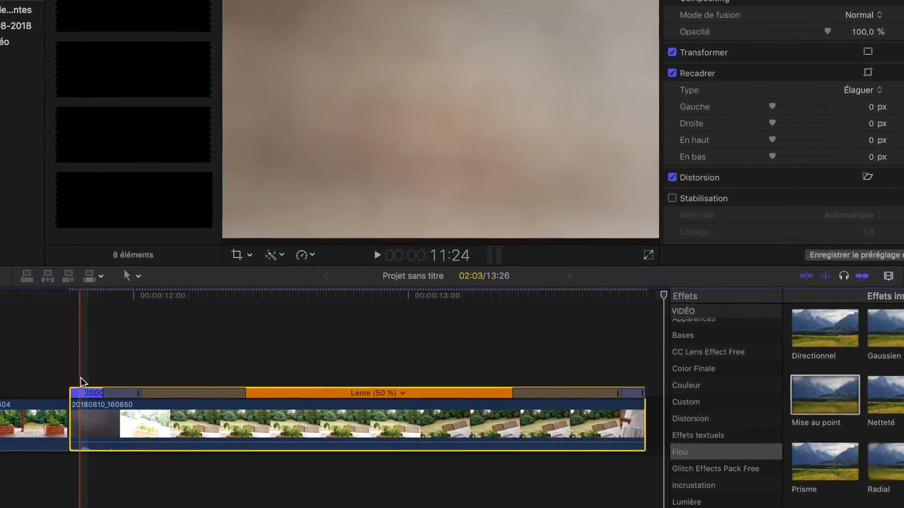
key(space)
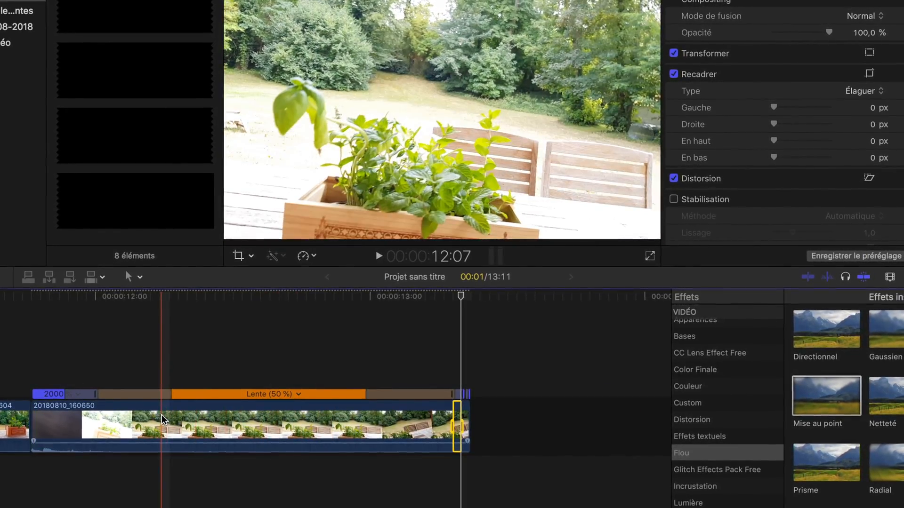
key(space)
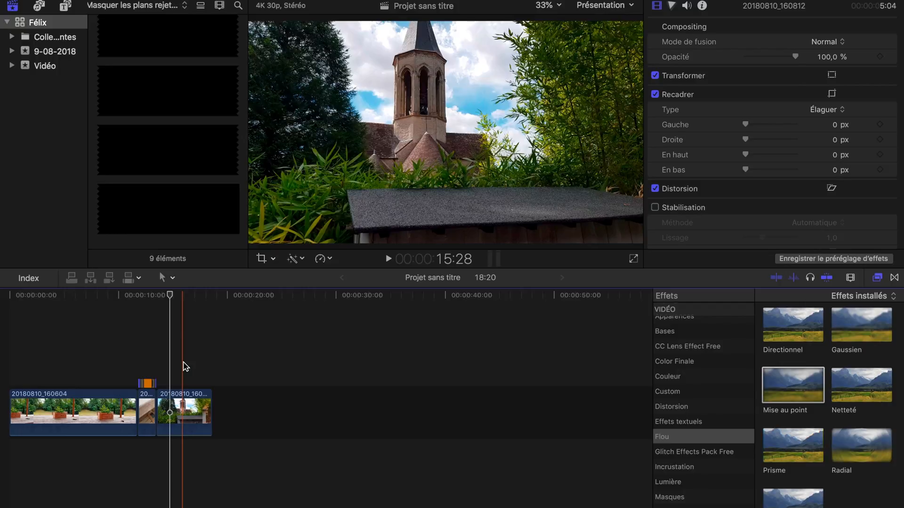
Apply the LUT personnalisé effect from the full video effects list to clip 20180810_160812
click(186, 412)
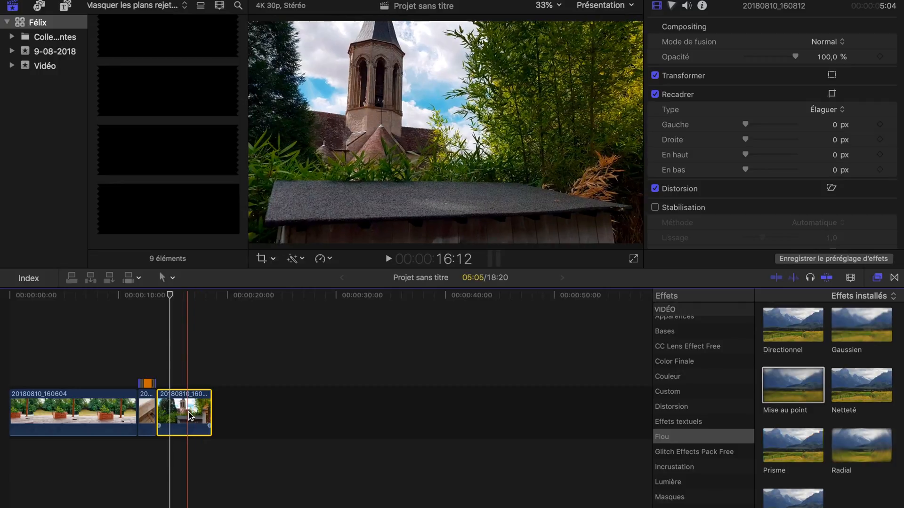
scroll(688, 418, down, 5)
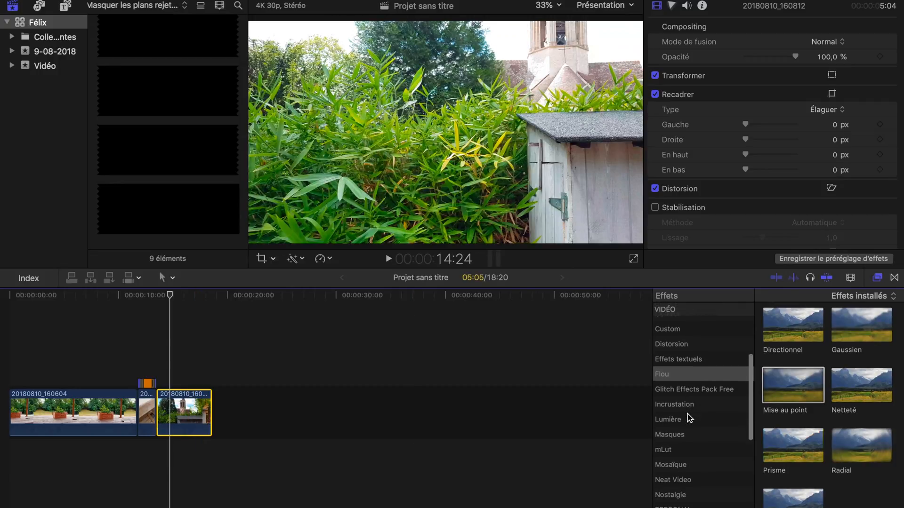
scroll(688, 418, up, 4)
scroll(688, 418, down, 2)
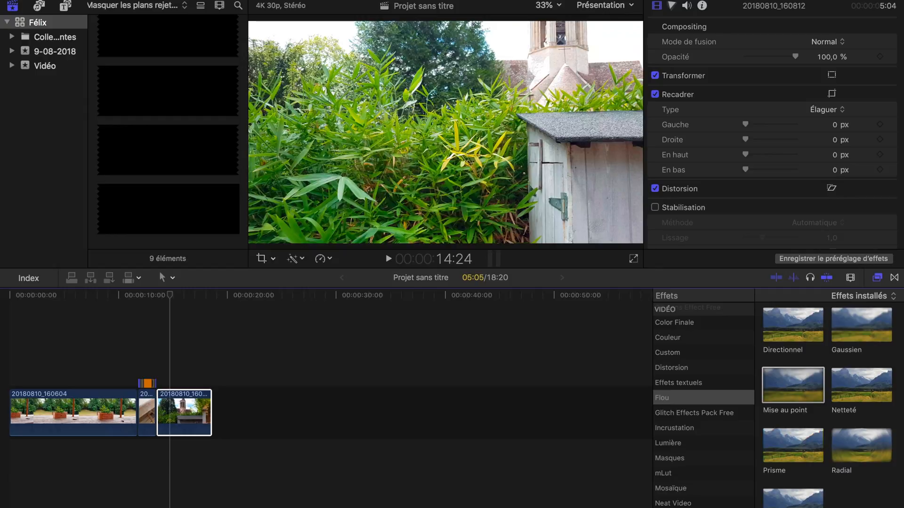
click(688, 397)
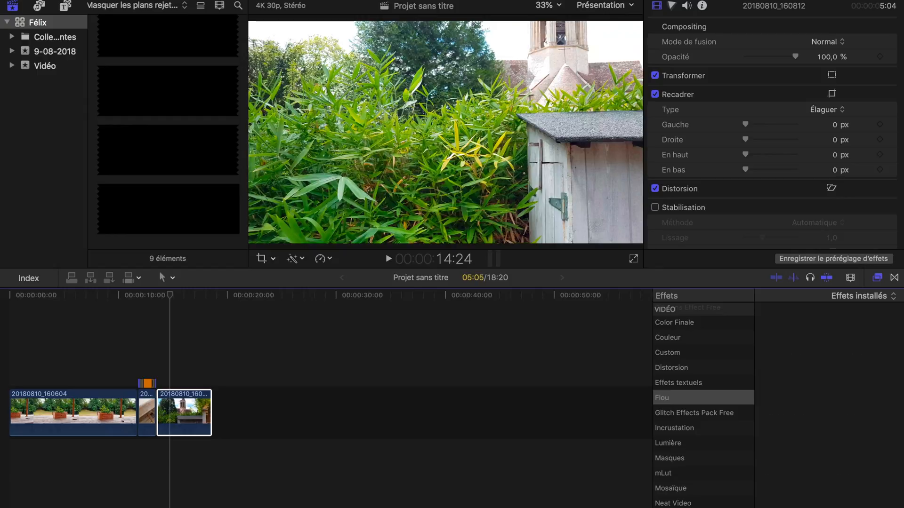
scroll(718, 406, up, 5)
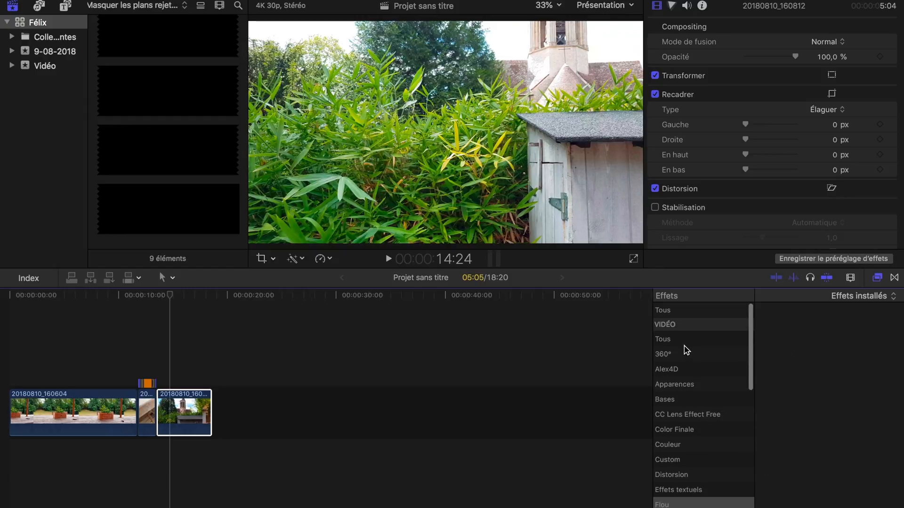
click(682, 338)
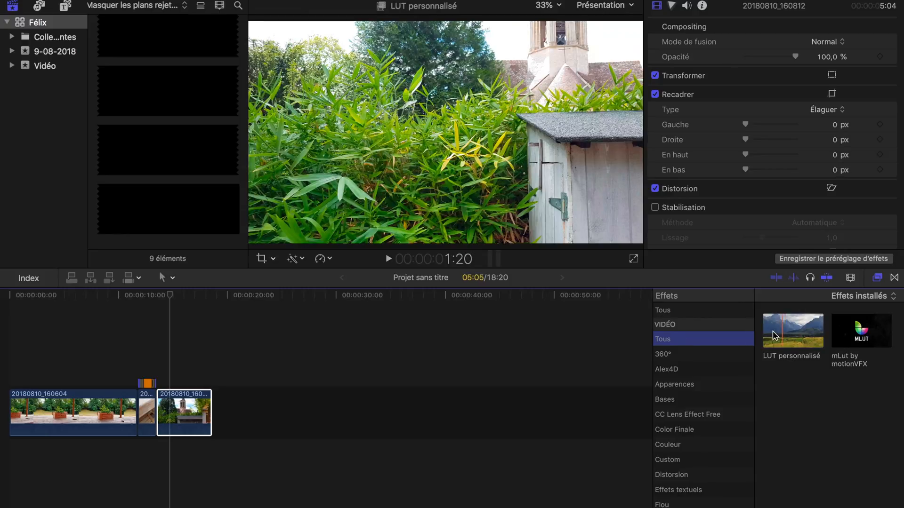
drag(798, 336, 184, 418)
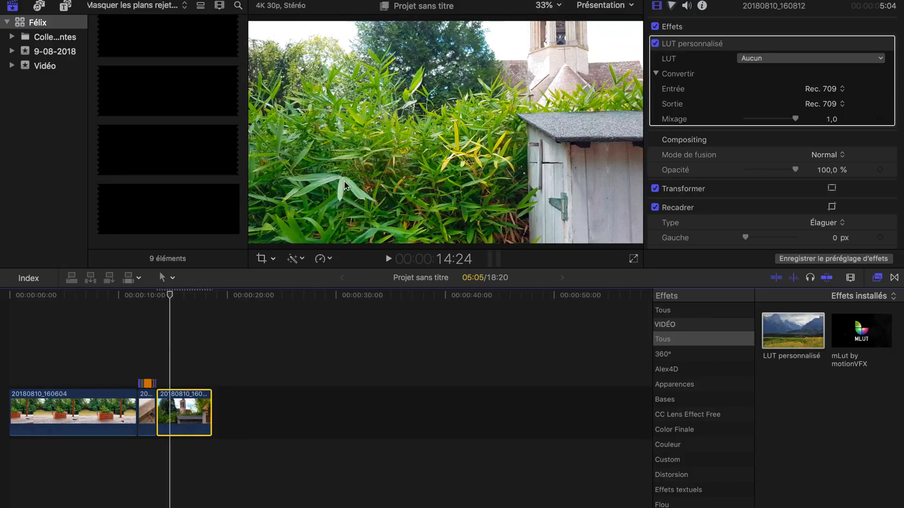
Set the LUT of clip 20180810_160812 to Teal And Orange, previewing the frame at 15:03
click(174, 295)
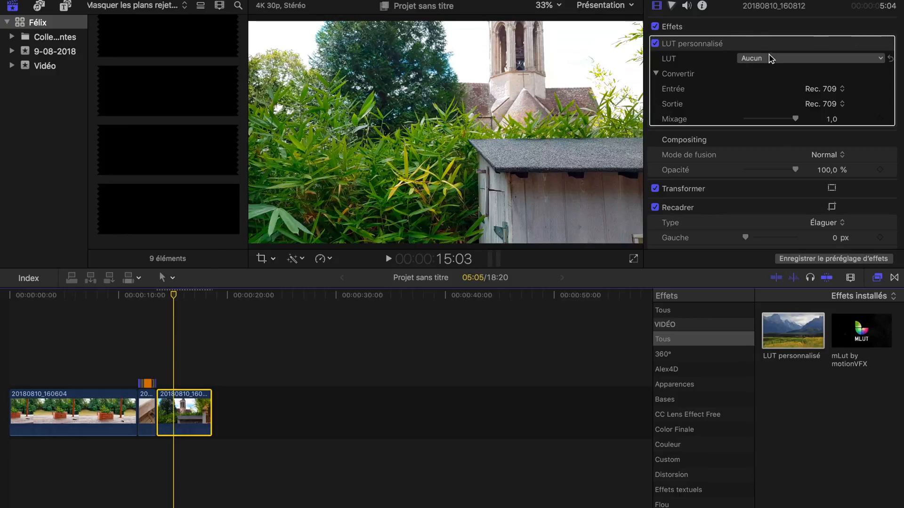
click(771, 58)
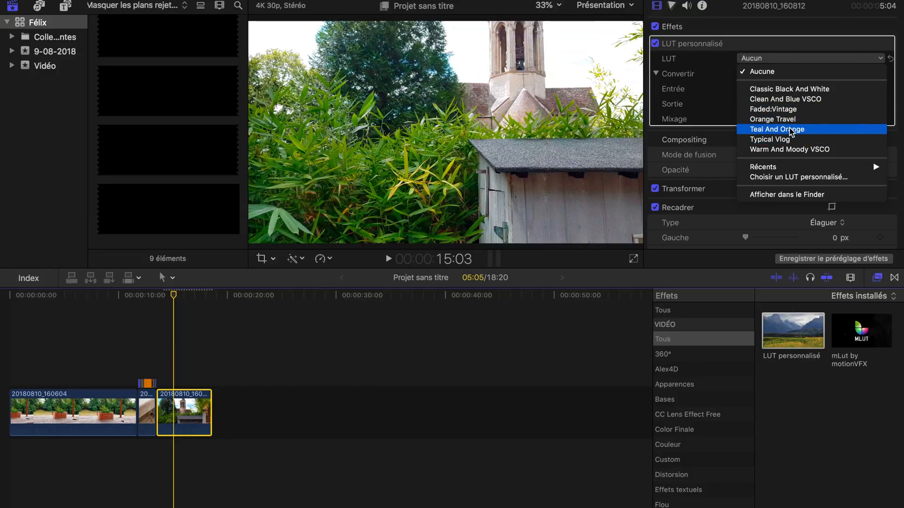
click(791, 130)
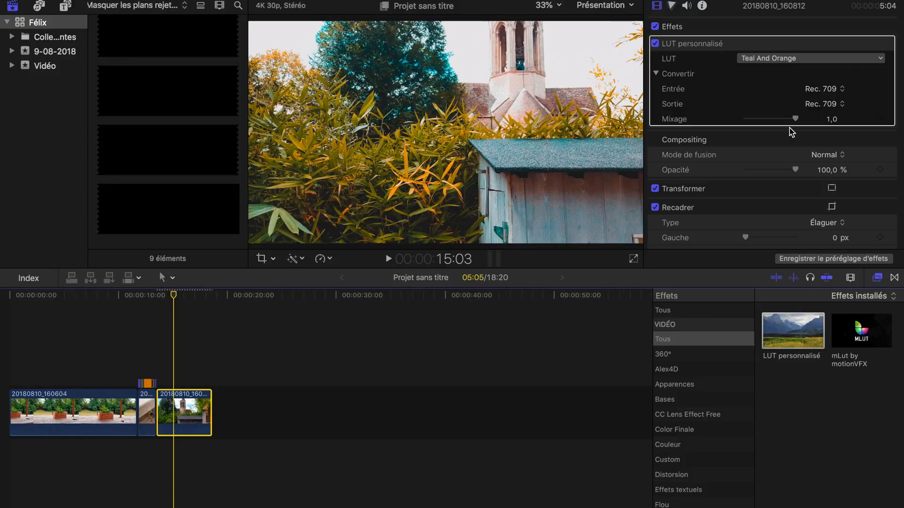